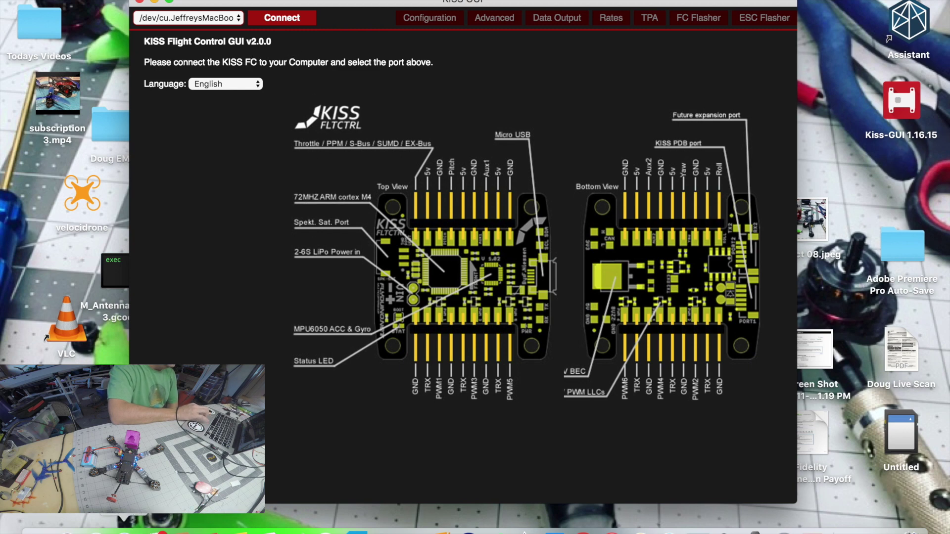
Switch to the Safari browser and open flyduino.net.
{"action": "left_click", "coordinate": [524, 532]}
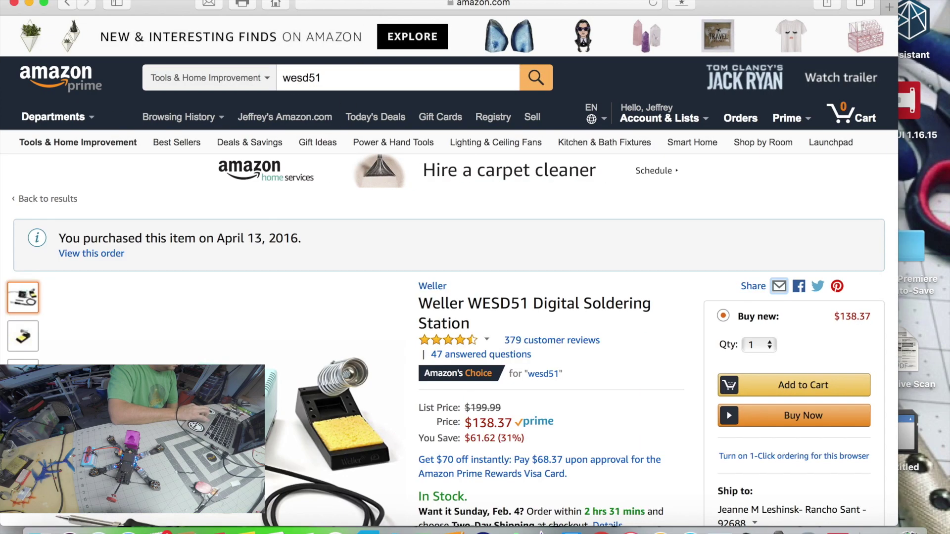
{"action": "left_click", "coordinate": [348, 3]}
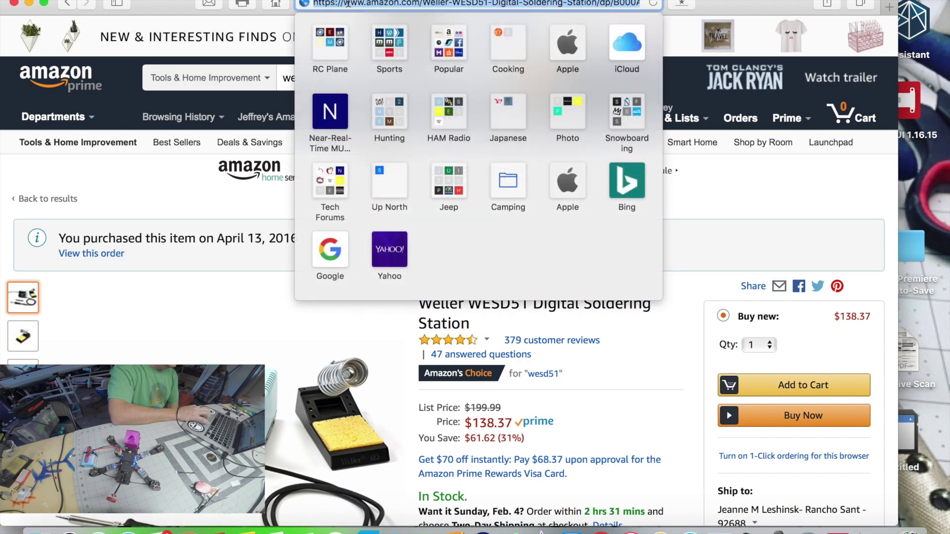
{"action": "type", "text": "flyduino.net"}
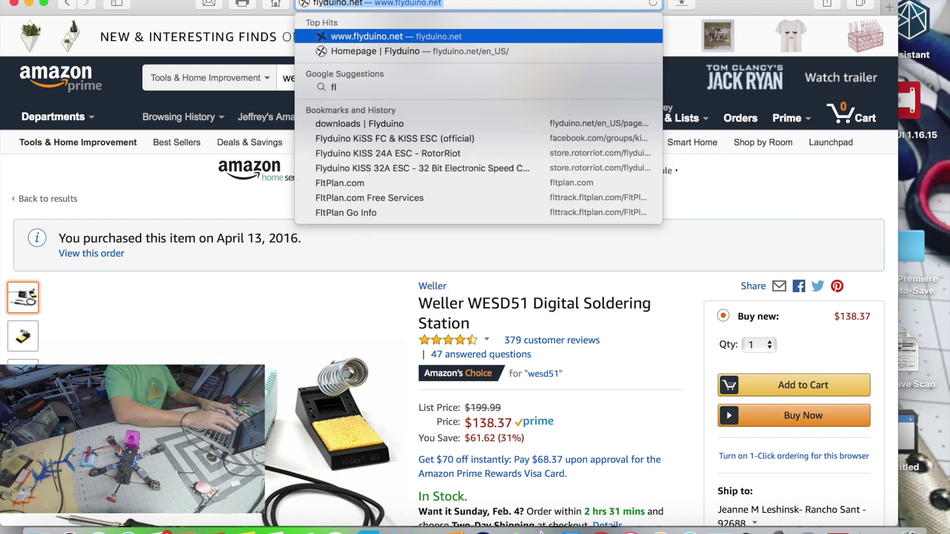
{"action": "key", "text": "Return"}
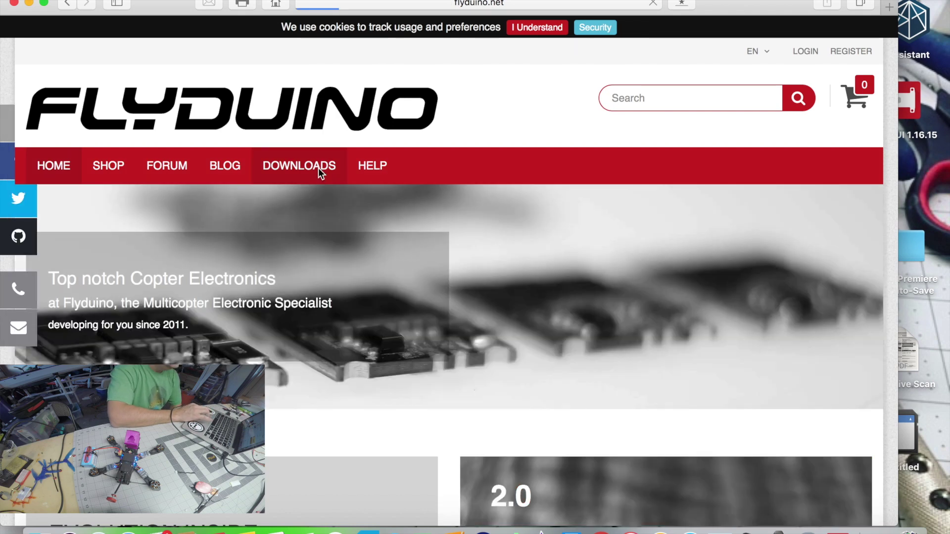
Go through the site's downloads and All Downloads list to the GitHub releases of the GUIs for Android, iOS, Windows, OSX.
{"action": "left_click", "coordinate": [318, 168]}
{"action": "scroll", "coordinate": [461, 328], "scroll_direction": "down", "scroll_amount": 15}
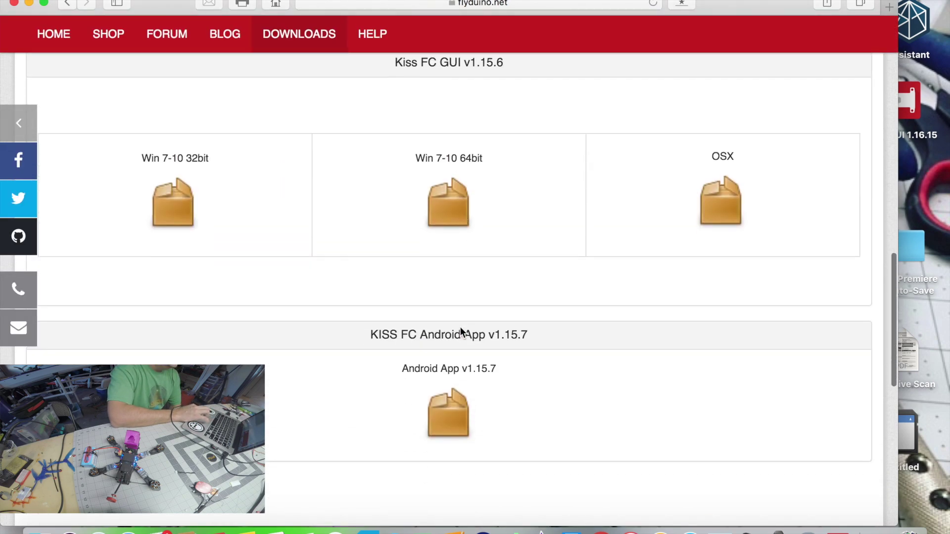
{"action": "scroll", "coordinate": [460, 327], "scroll_direction": "down", "scroll_amount": 2}
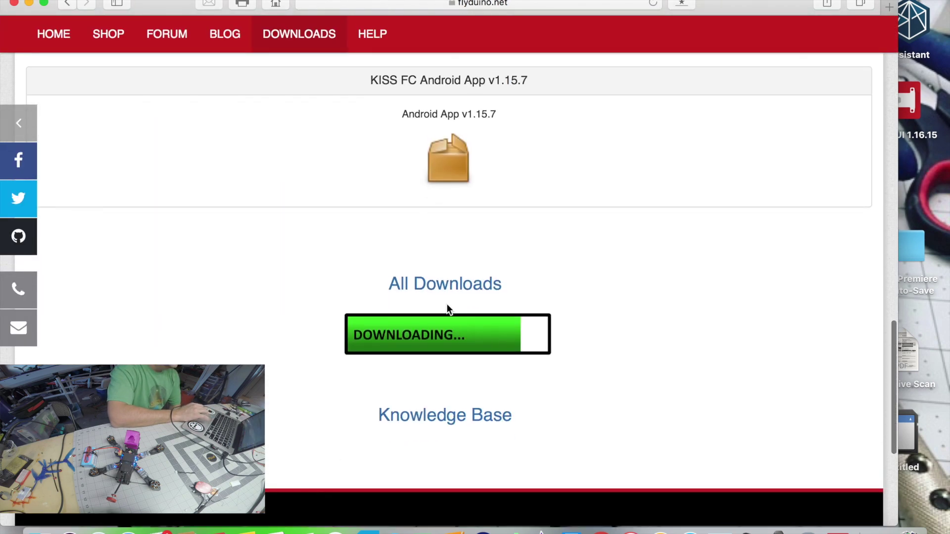
{"action": "left_click", "coordinate": [427, 287]}
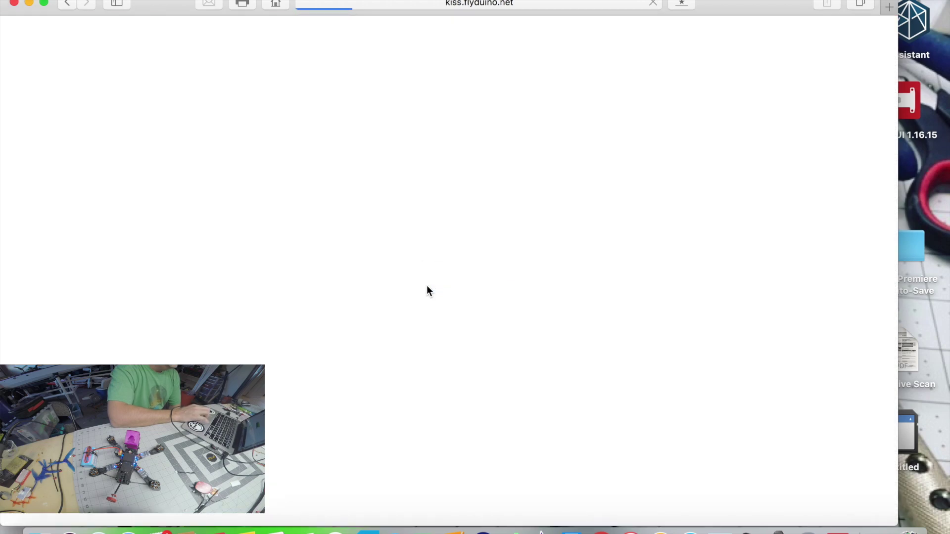
{"action": "scroll", "coordinate": [427, 286], "scroll_direction": "down", "scroll_amount": 4}
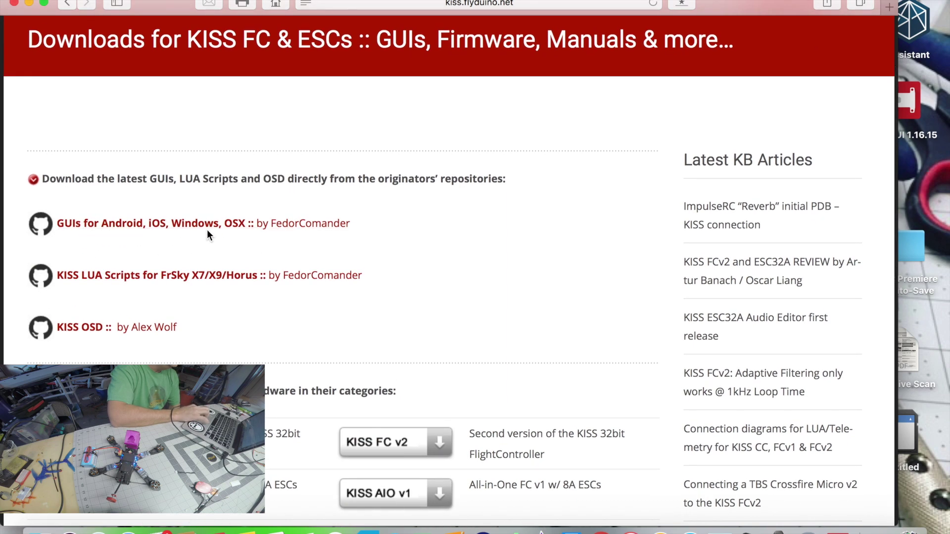
{"action": "left_click", "coordinate": [219, 230]}
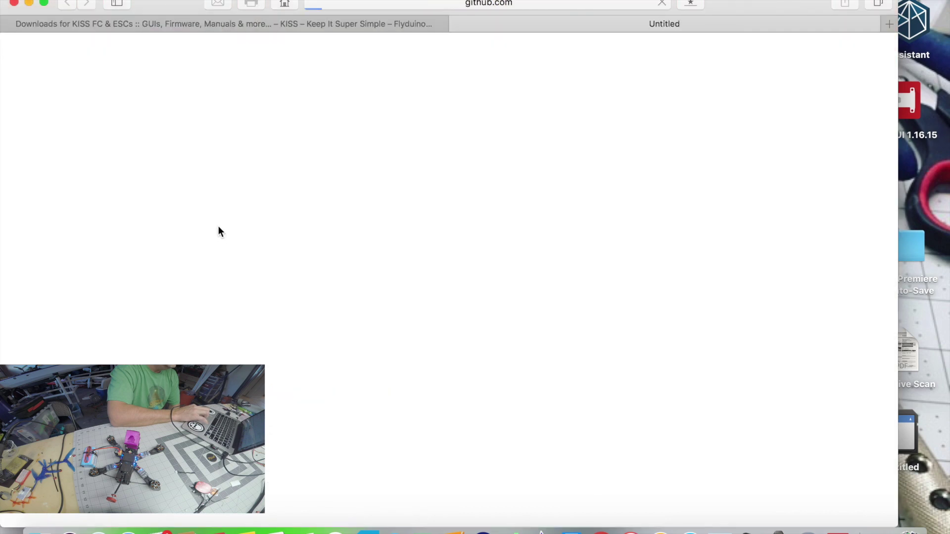
Examine the v2.0.1 pre-release notes and the v2.0.0 (beta) assets on the releases page, and minimise the browser.
{"action": "scroll", "coordinate": [219, 228], "scroll_direction": "down", "scroll_amount": 5}
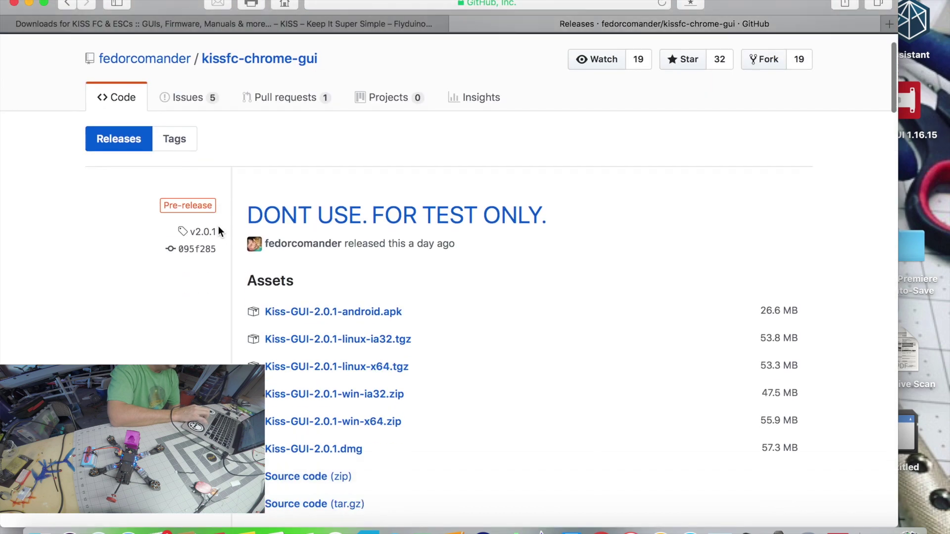
{"action": "scroll", "coordinate": [218, 232], "scroll_direction": "down", "scroll_amount": 1}
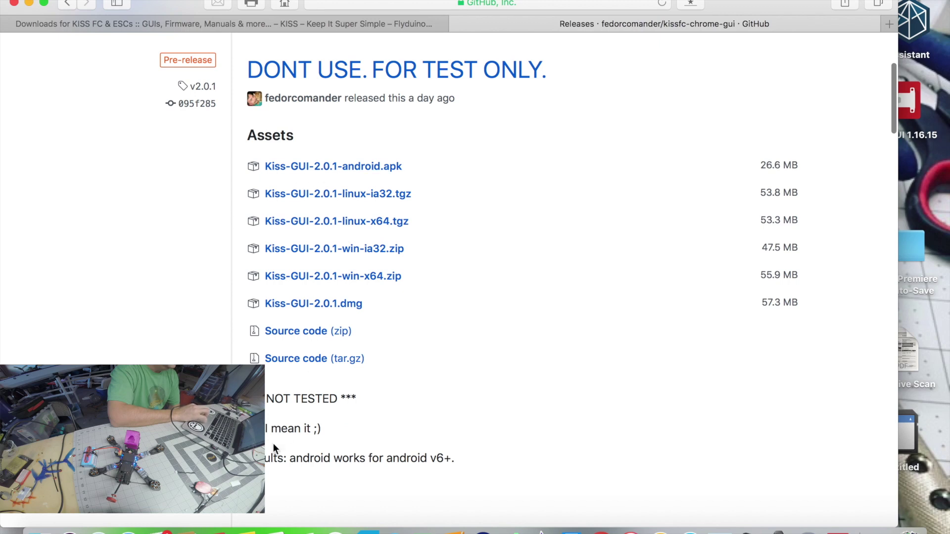
{"action": "left_click_drag", "start_coordinate": [252, 429], "coordinate": [325, 431]}
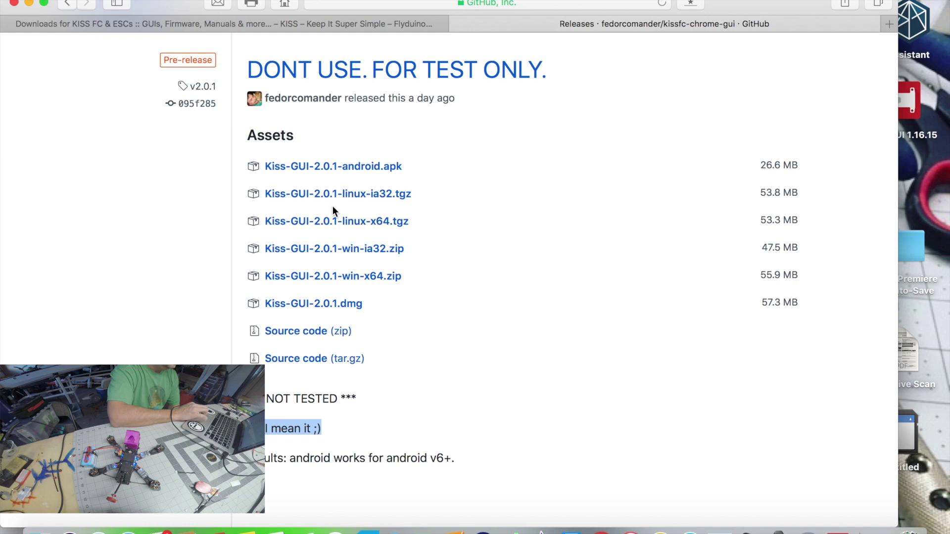
{"action": "scroll", "coordinate": [408, 252], "scroll_direction": "down", "scroll_amount": 10}
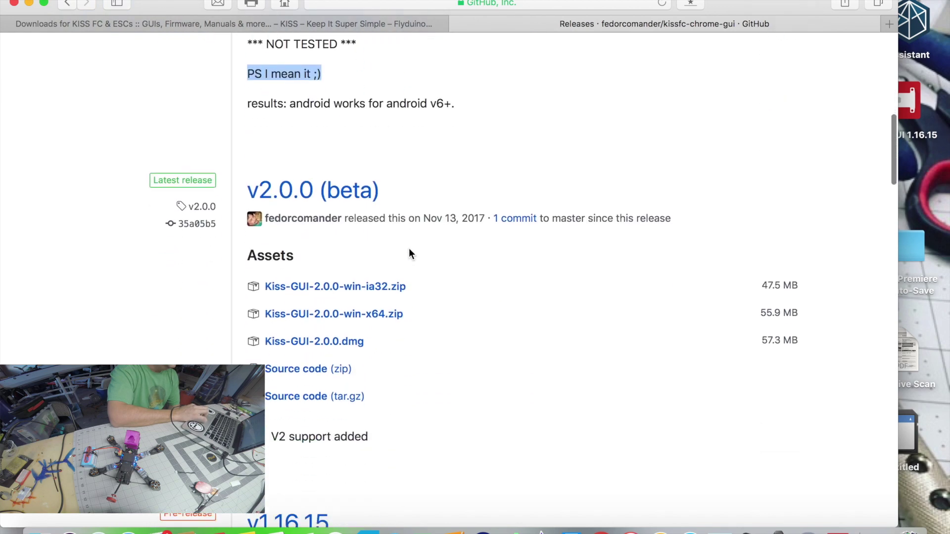
{"action": "scroll", "coordinate": [408, 254], "scroll_direction": "down", "scroll_amount": 1}
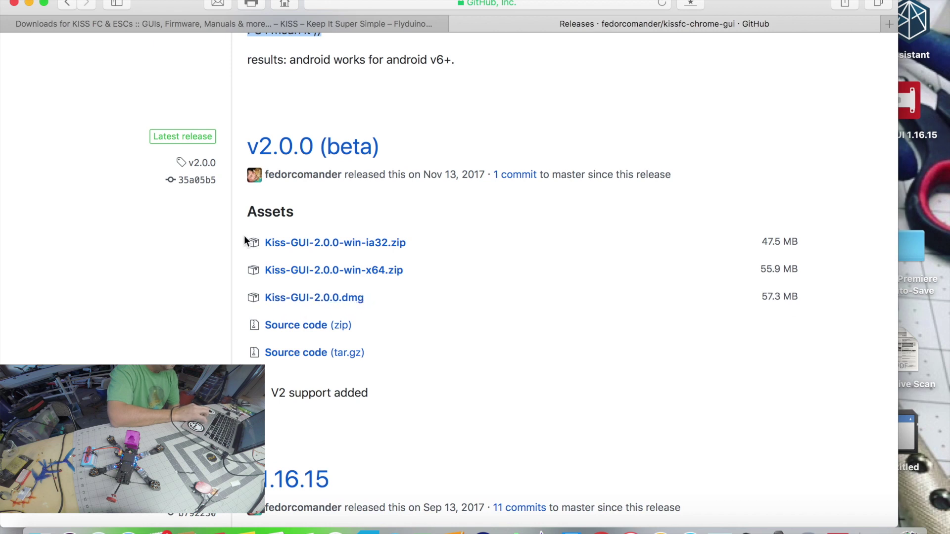
{"action": "left_click", "coordinate": [28, 6]}
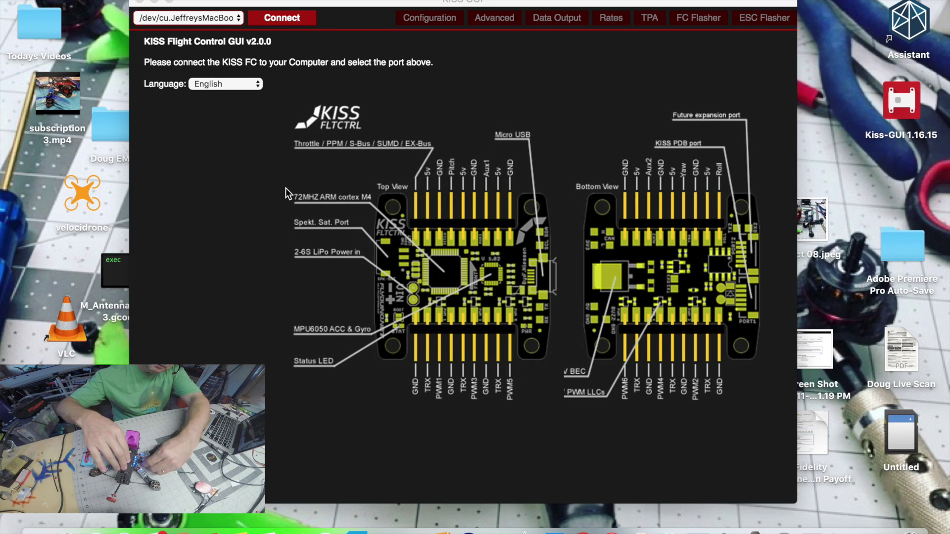
Connect to the flight controller in KISS GUI and highlight its firmware version.
{"action": "left_click", "coordinate": [287, 17]}
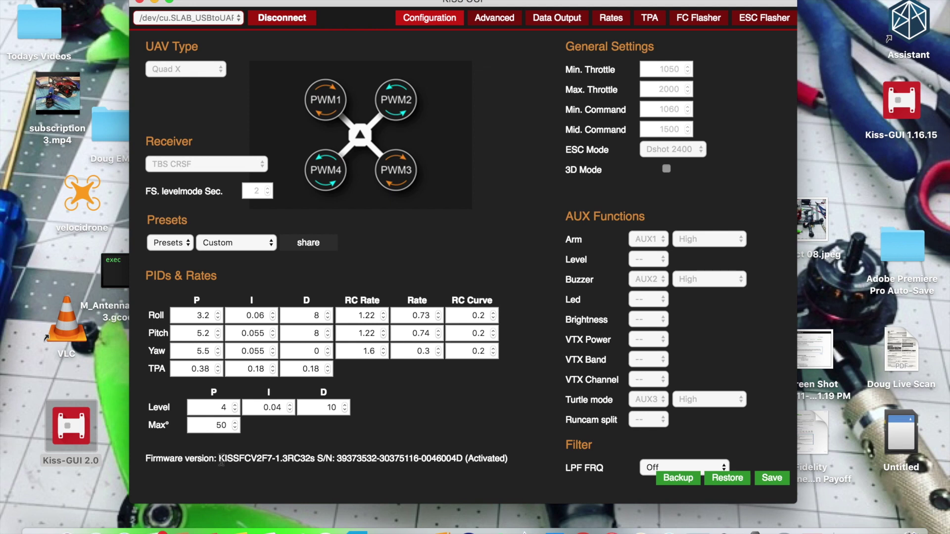
{"action": "left_click_drag", "start_coordinate": [221, 460], "coordinate": [313, 462]}
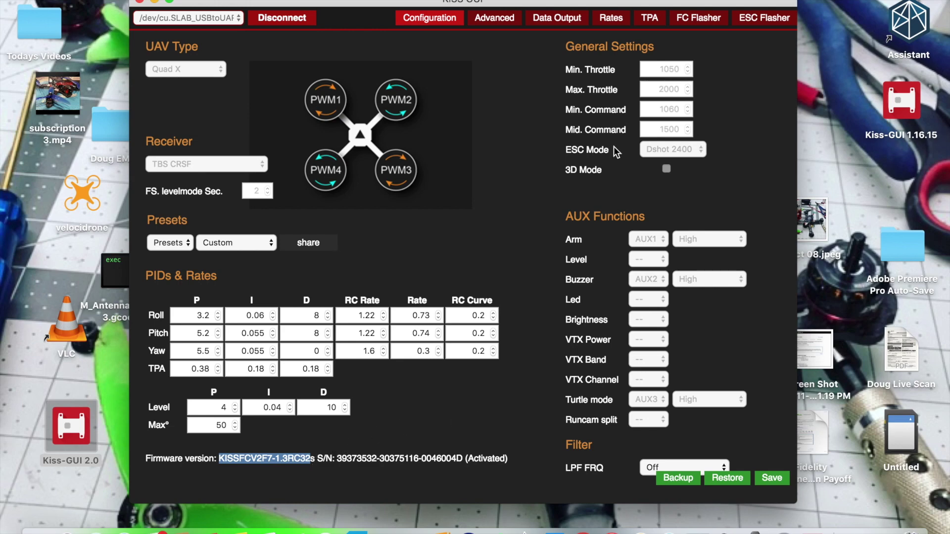
Open the ESC Flasher past its warning, reconnecting the flight controller to reload the ESC information.
{"action": "left_click", "coordinate": [758, 25]}
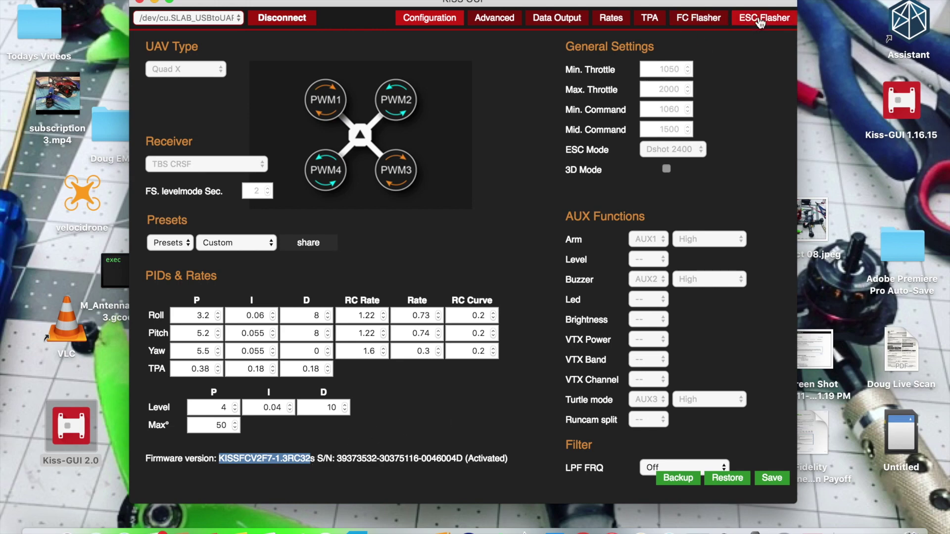
{"action": "left_click", "coordinate": [430, 310]}
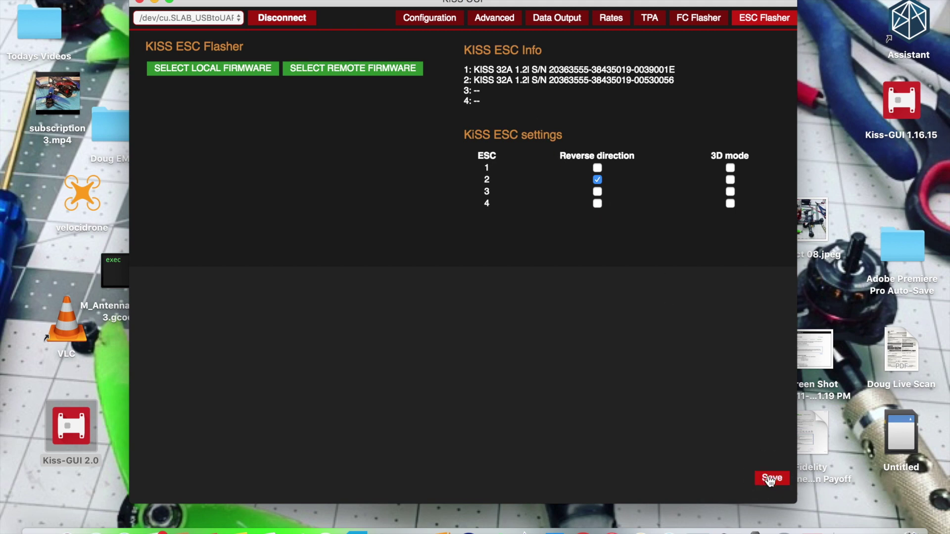
{"action": "left_click", "coordinate": [268, 19]}
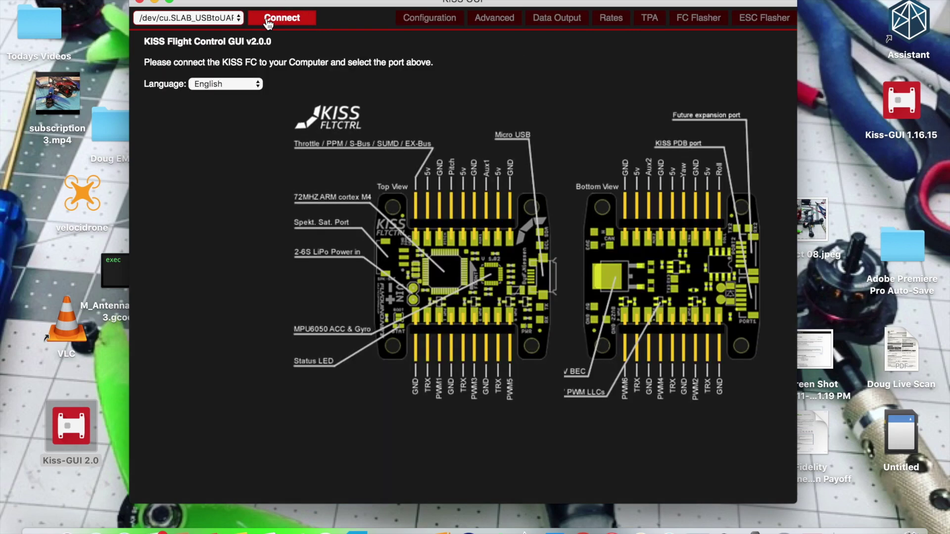
{"action": "left_click", "coordinate": [299, 20]}
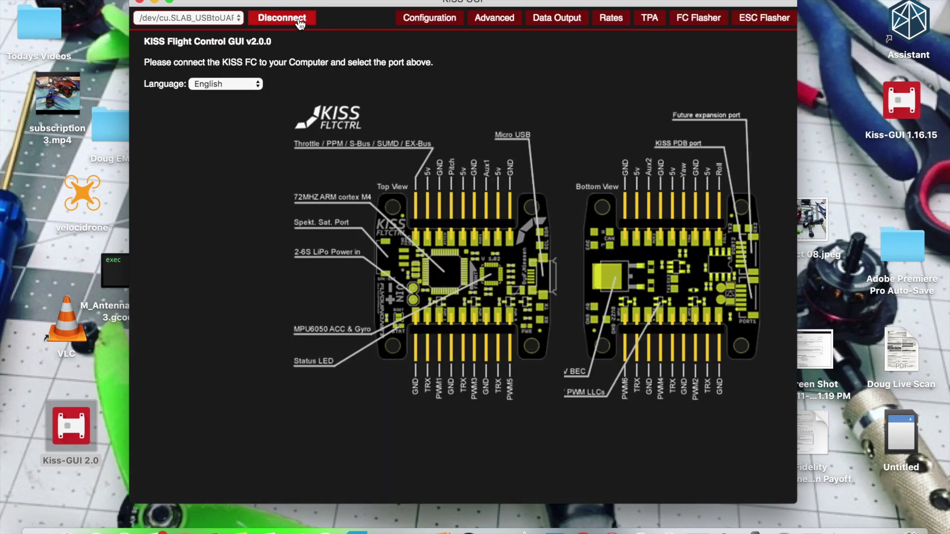
{"action": "left_click", "coordinate": [758, 19]}
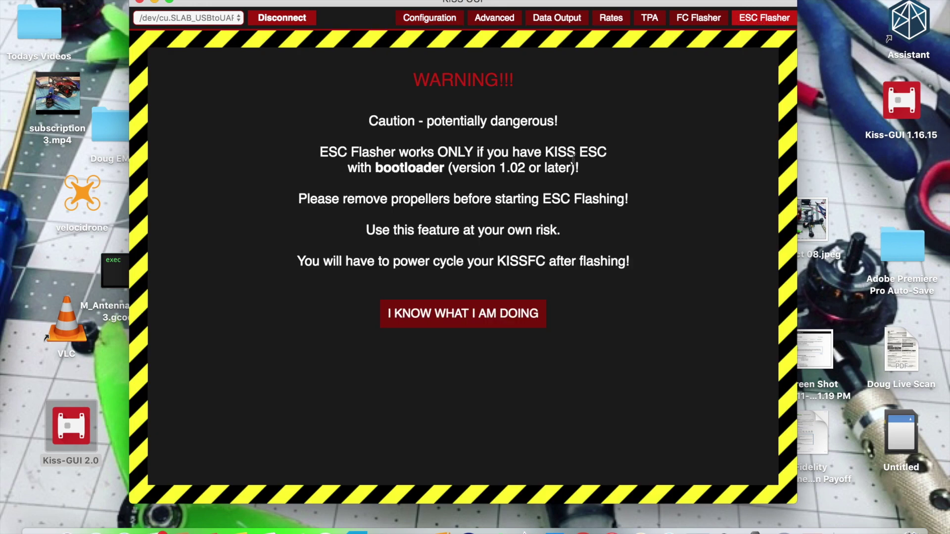
{"action": "left_click", "coordinate": [449, 311]}
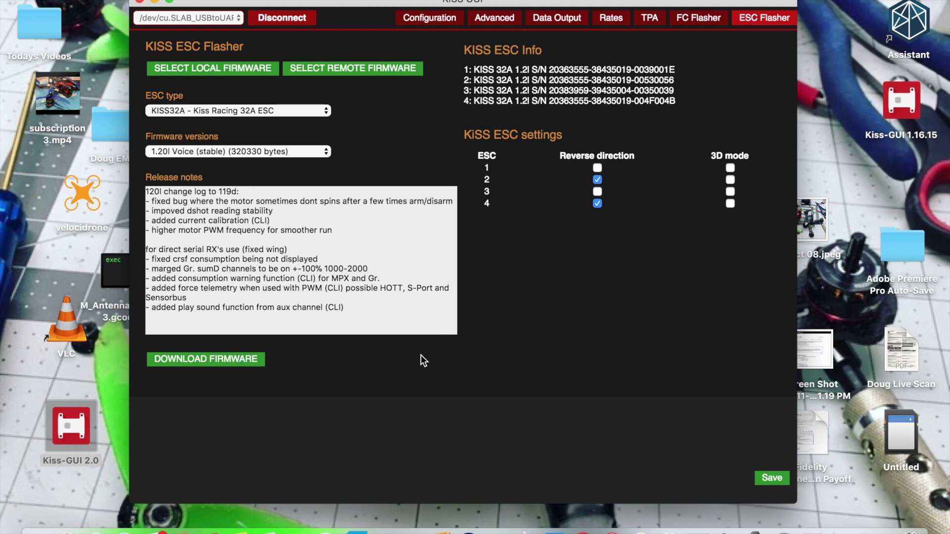
Download the 1.20l Voice (stable) firmware for the KISS32A Kiss Racing 32A ESC and flash it to the ESCs.
{"action": "left_click", "coordinate": [192, 369]}
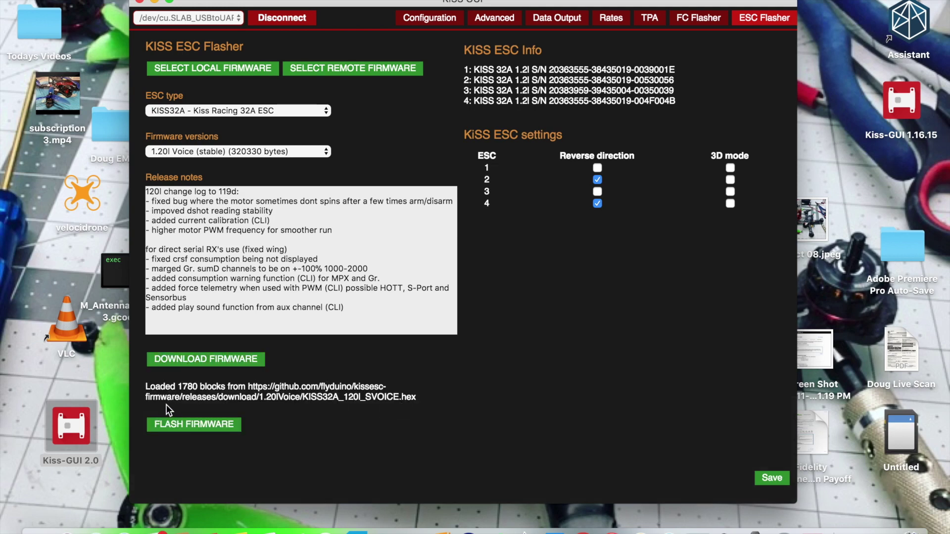
{"action": "left_click", "coordinate": [213, 430]}
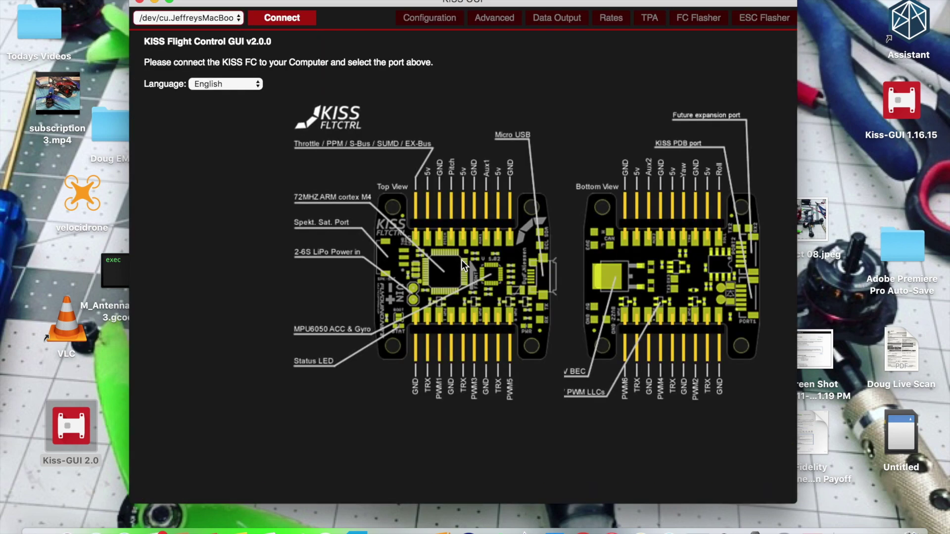
Reconnect to the flight controller and review its configuration settings.
{"action": "left_click", "coordinate": [282, 18]}
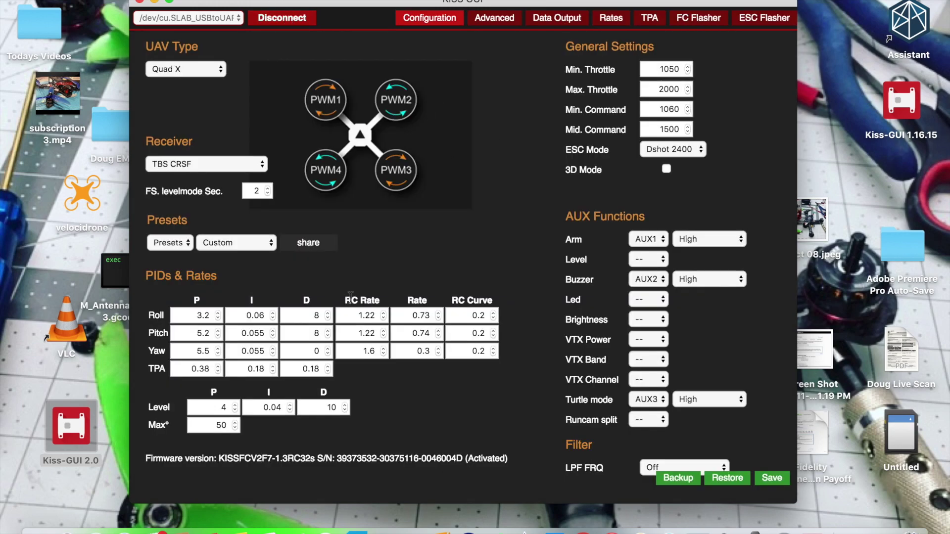
{"action": "scroll", "coordinate": [532, 213], "scroll_direction": "down", "scroll_amount": 2}
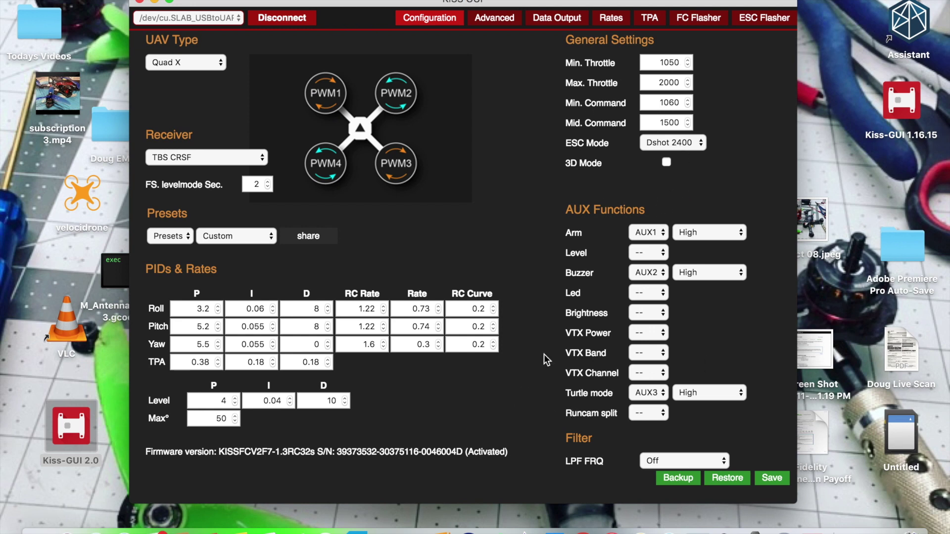
{"action": "scroll", "coordinate": [598, 325], "scroll_direction": "up", "scroll_amount": 1}
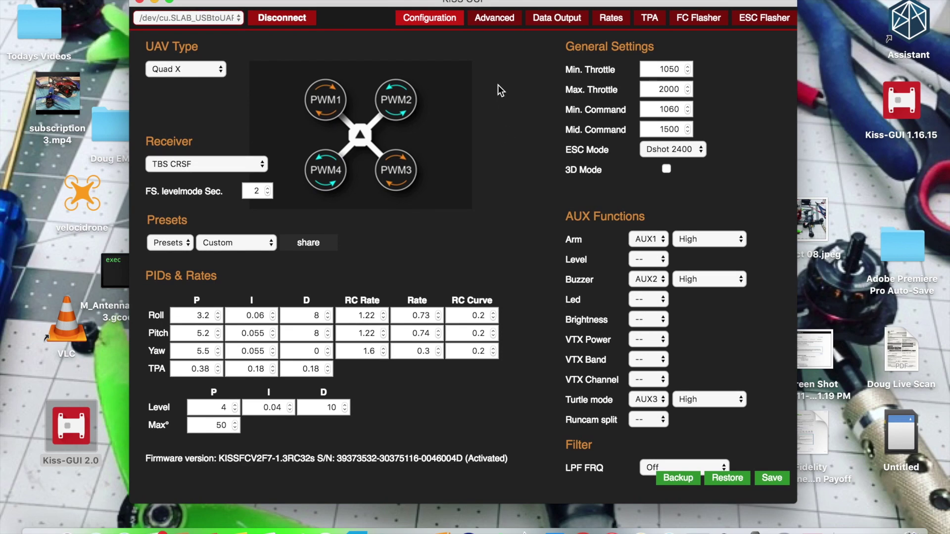
Look through the Advanced, Data Output, Rates, TPA, FC Flasher and ESC Flasher pages.
{"action": "left_click", "coordinate": [496, 18]}
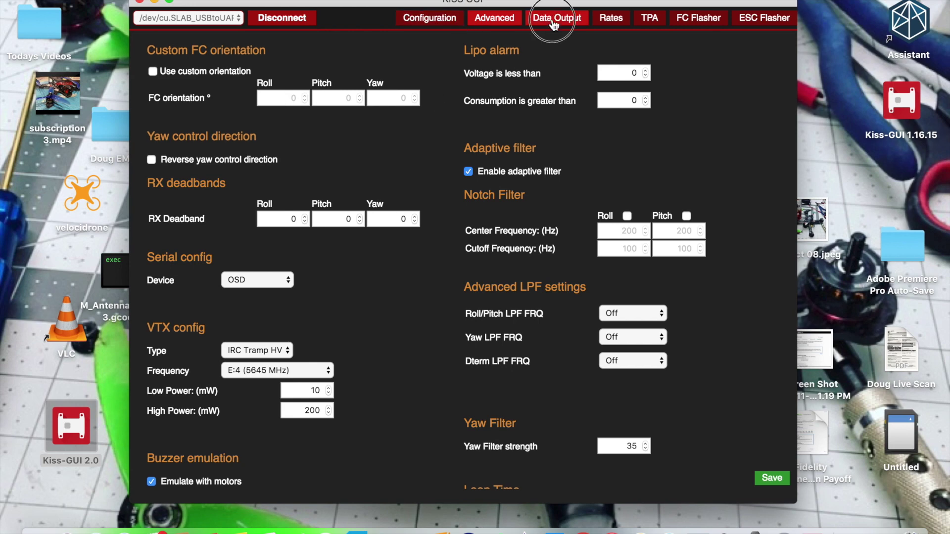
{"action": "left_click", "coordinate": [554, 23]}
{"action": "left_click", "coordinate": [617, 23]}
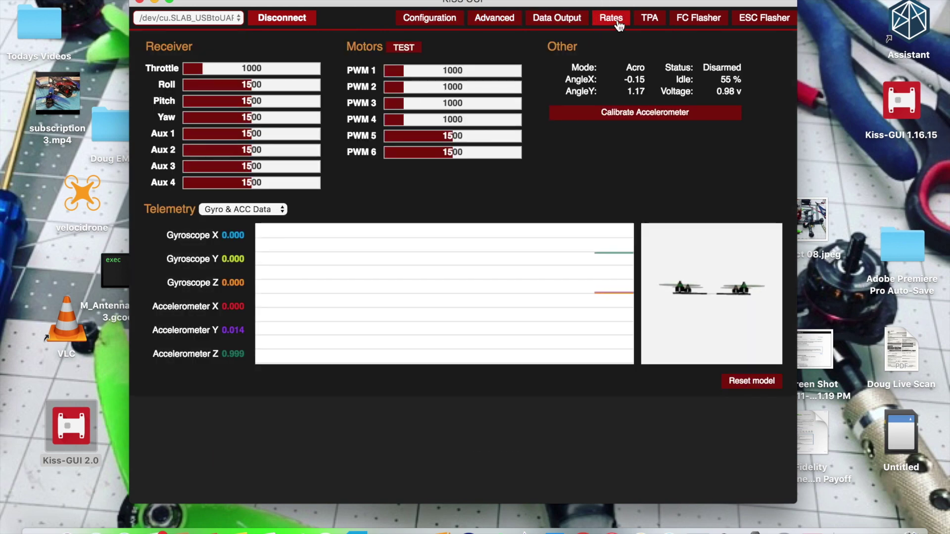
{"action": "left_click", "coordinate": [649, 21]}
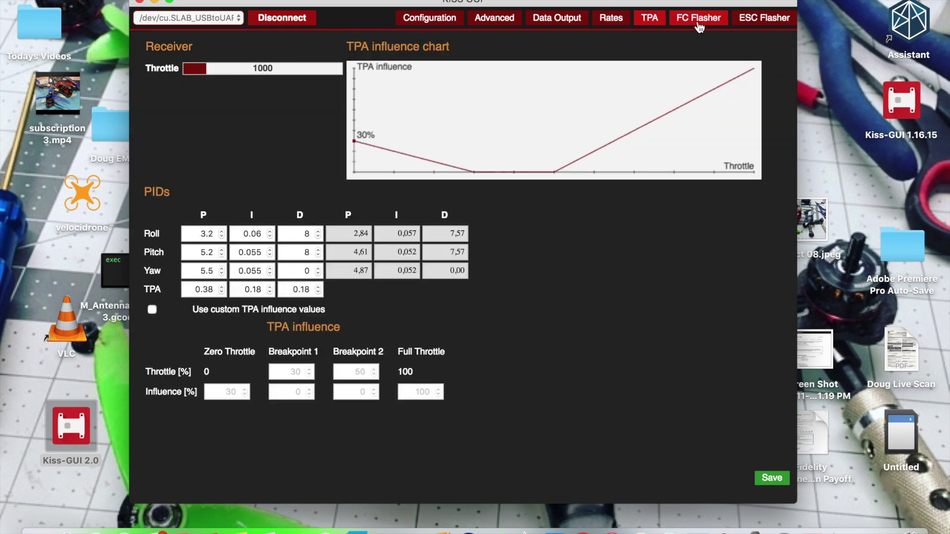
{"action": "left_click", "coordinate": [699, 26]}
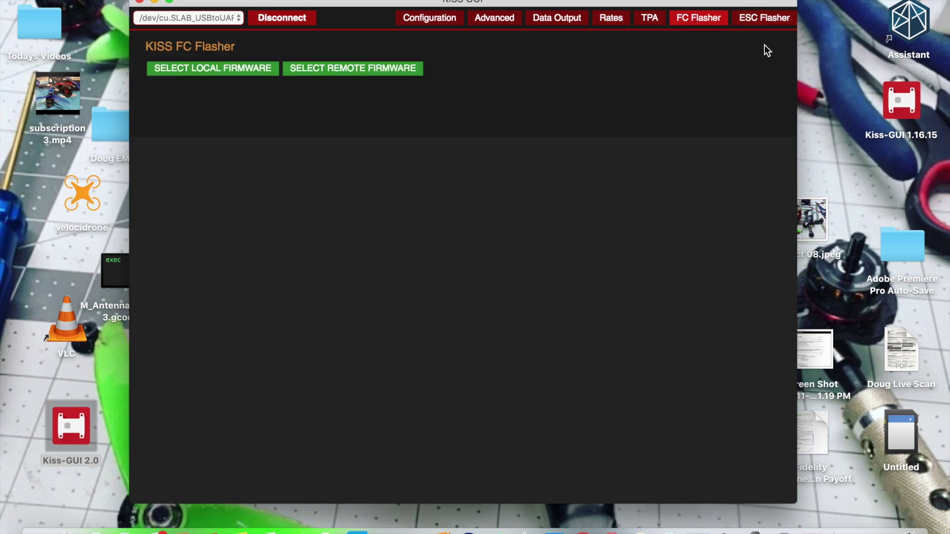
{"action": "left_click", "coordinate": [761, 27]}
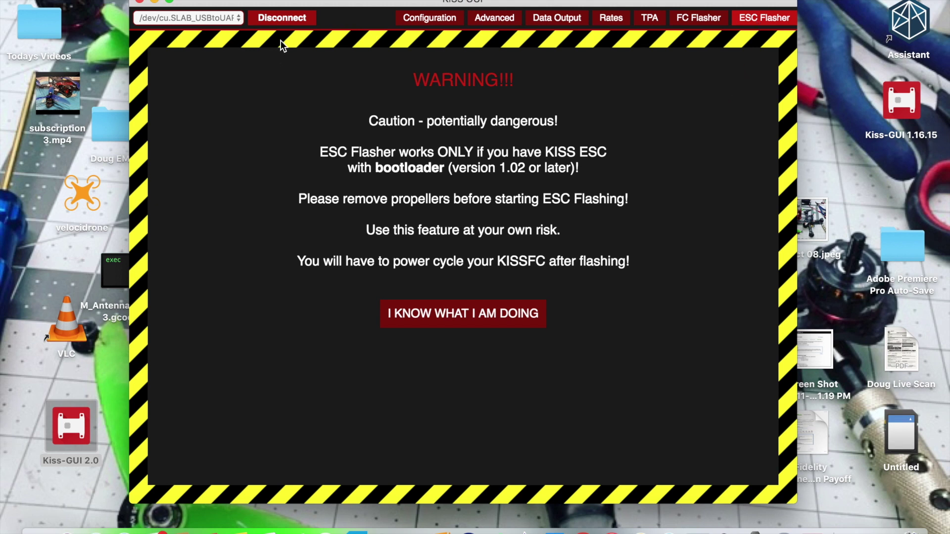
Disconnect and reconnect the flight controller, and open the ESC Flasher past its warning.
{"action": "left_click", "coordinate": [291, 20]}
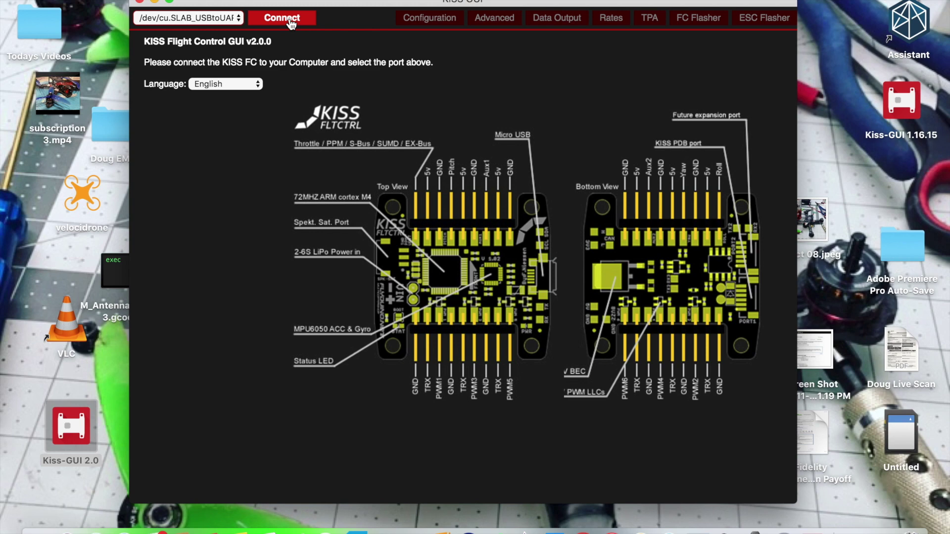
{"action": "left_click", "coordinate": [292, 22]}
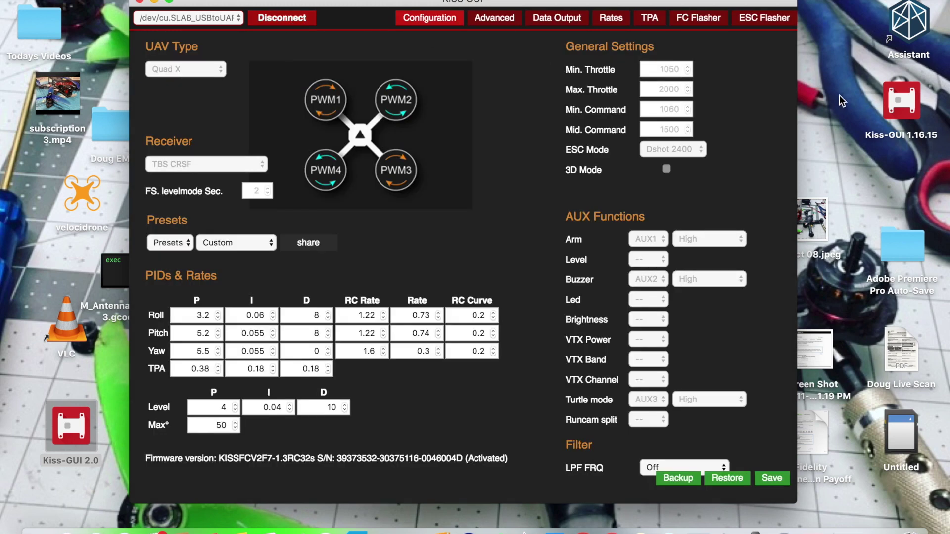
{"action": "left_click", "coordinate": [764, 25]}
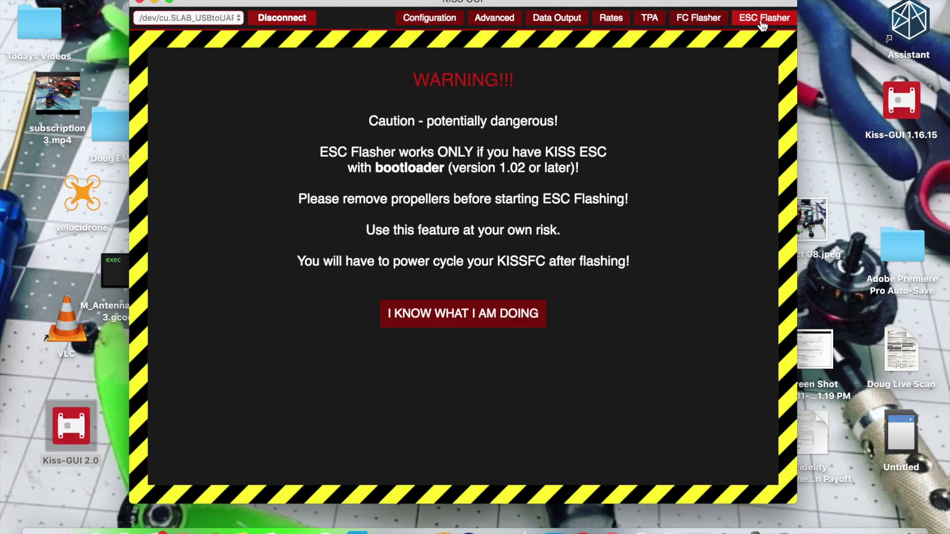
{"action": "left_click", "coordinate": [469, 322]}
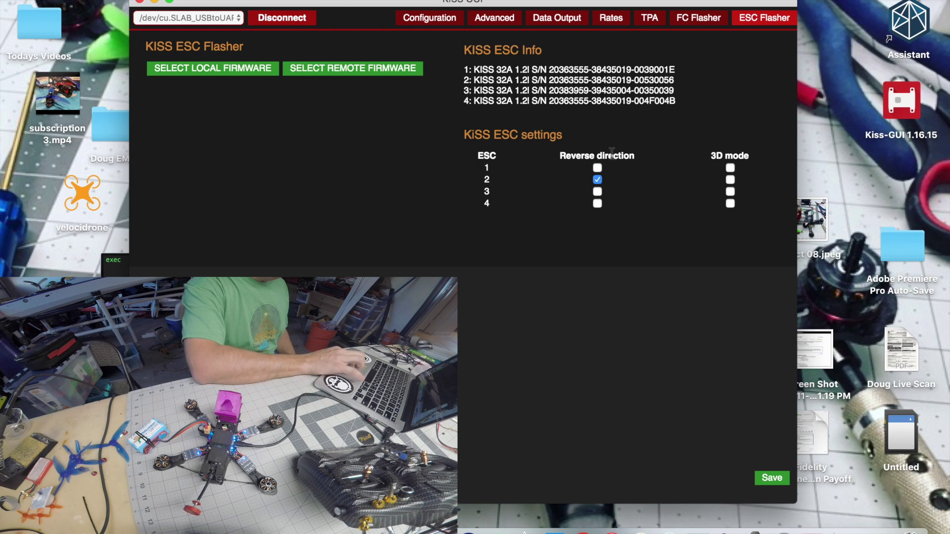
Enable reverse direction for ESC 4, save the ESC settings and disconnect the flight controller.
{"action": "left_click", "coordinate": [598, 204]}
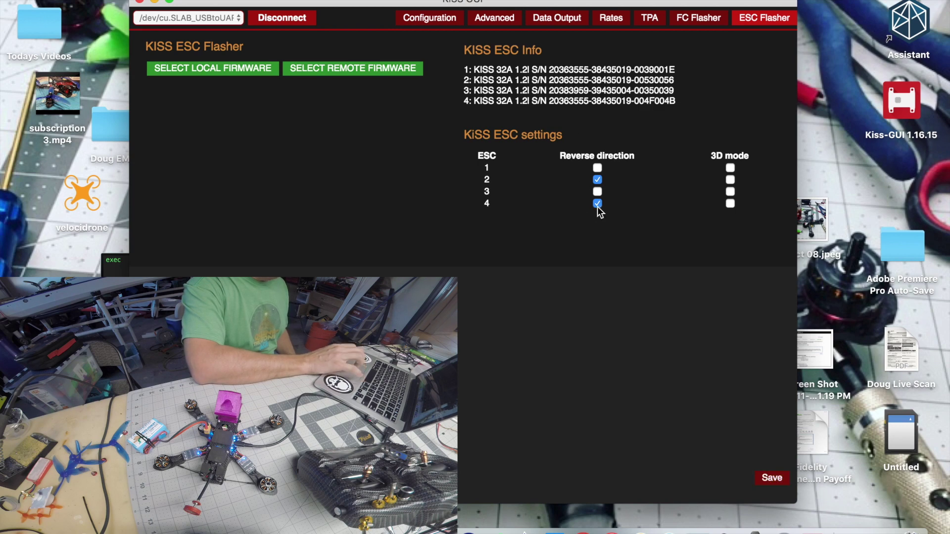
{"action": "left_click", "coordinate": [773, 479]}
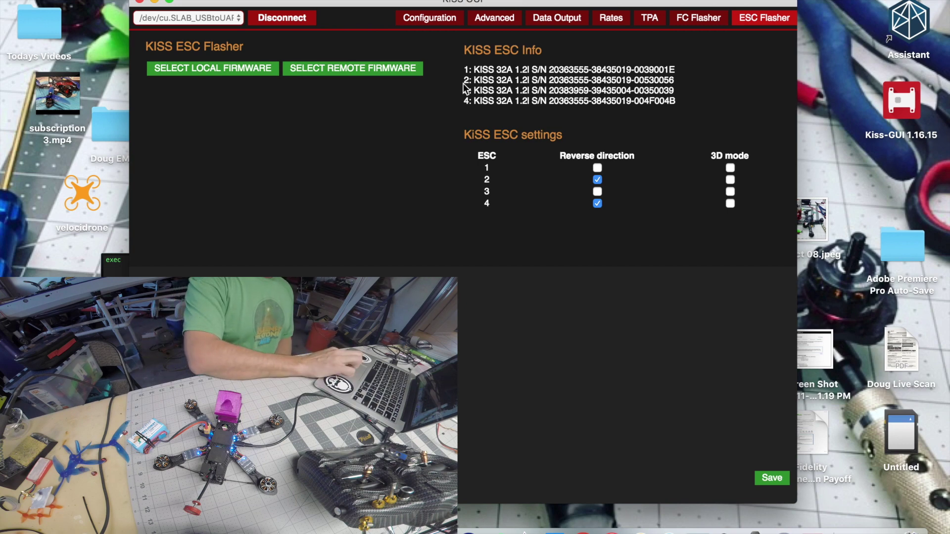
{"action": "left_click", "coordinate": [296, 26]}
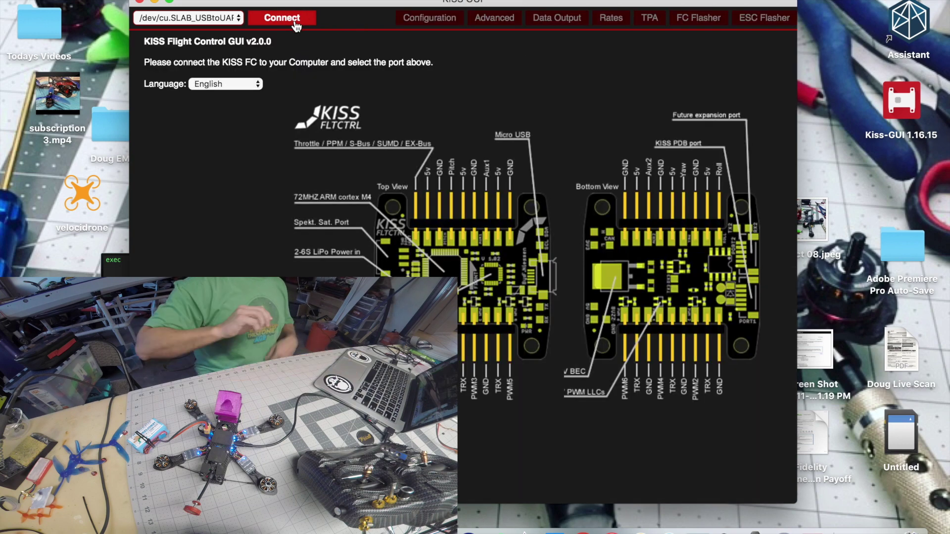